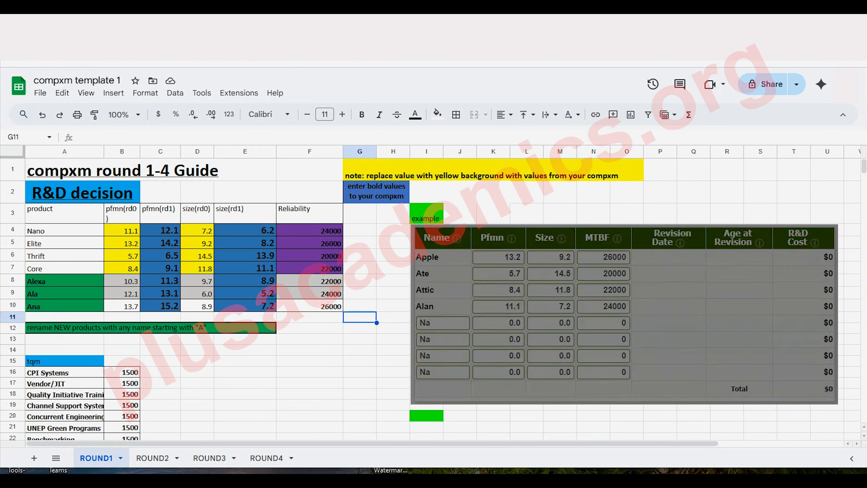
Append "(Alan)" to the Nano product name in cell A4 of the R&D decision table
click(65, 231)
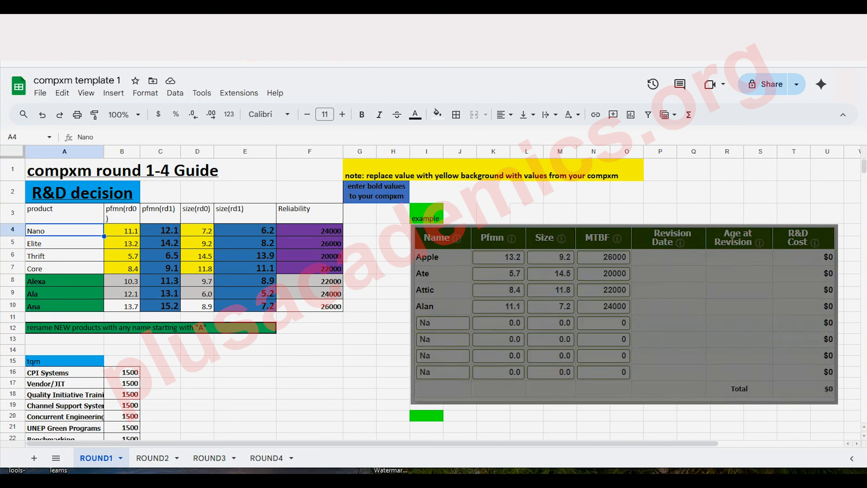
click(94, 138)
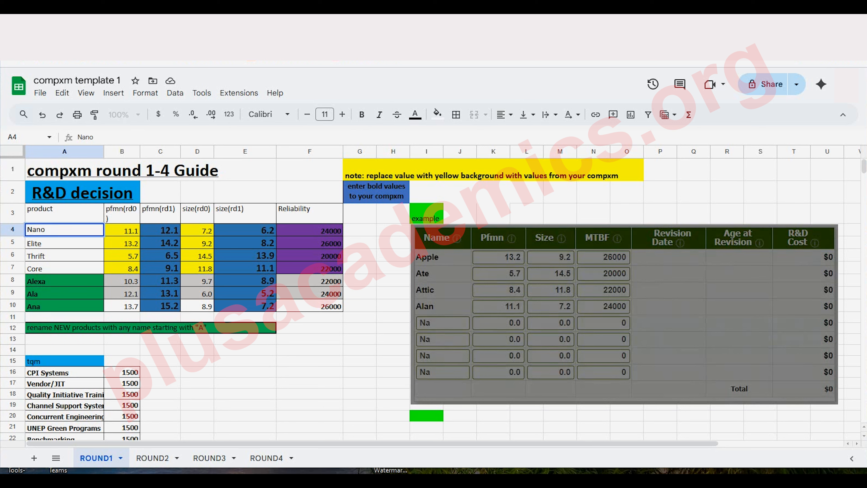
text(())
text(Alan)
key(Tab)
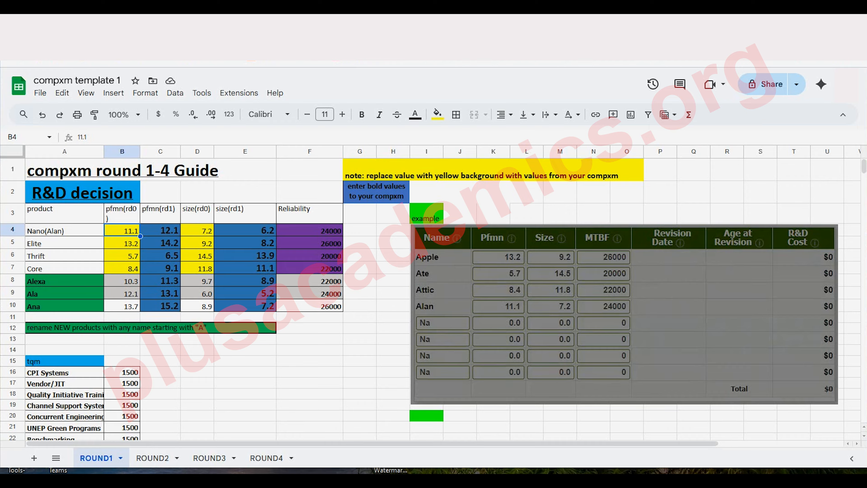
Append "(Apple)" to the Elite product name in cell A5 of the R&D decision table
click(160, 214)
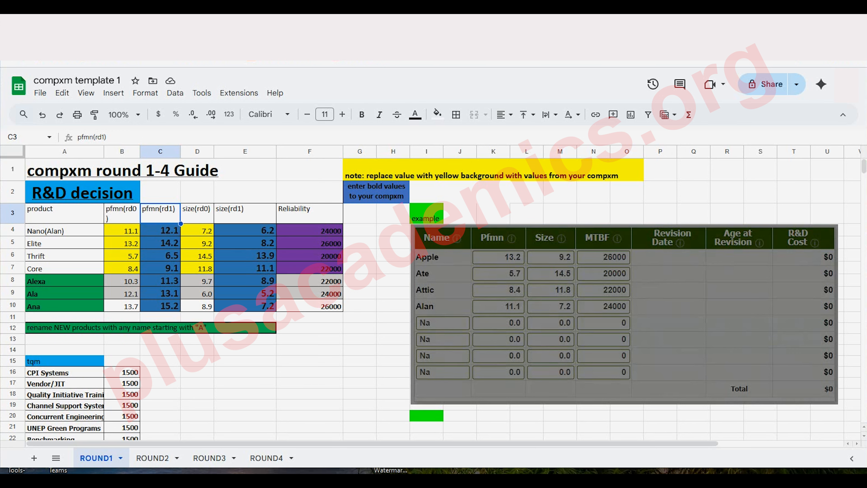
click(122, 243)
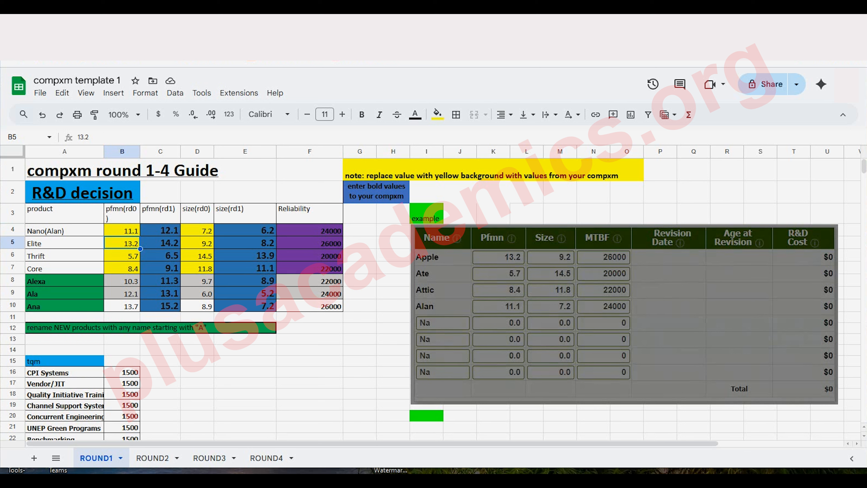
click(64, 243)
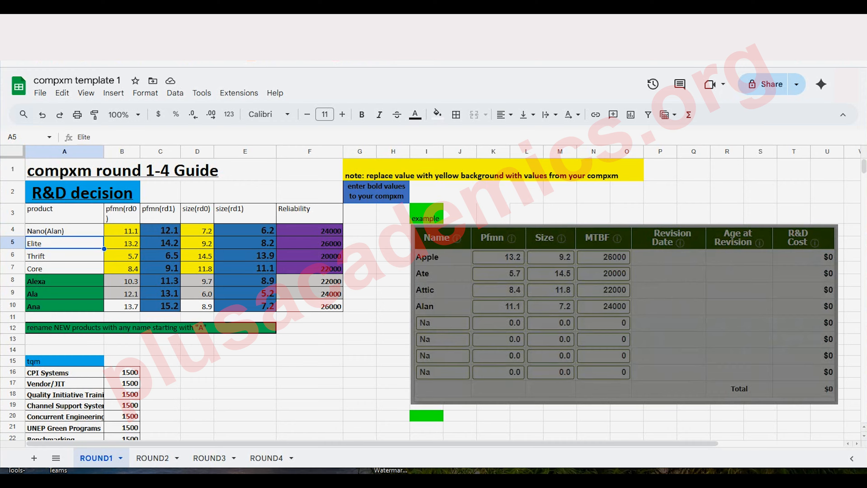
click(91, 137)
text(()
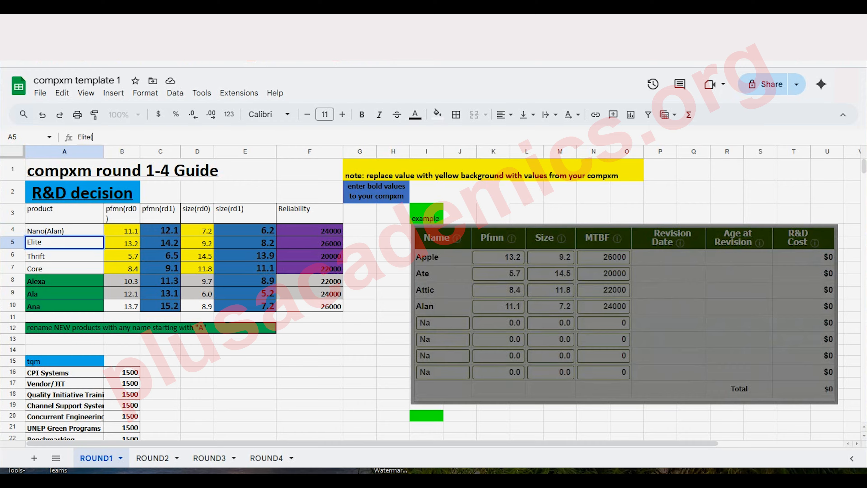
text())
text(A)
text(pple)
click(245, 350)
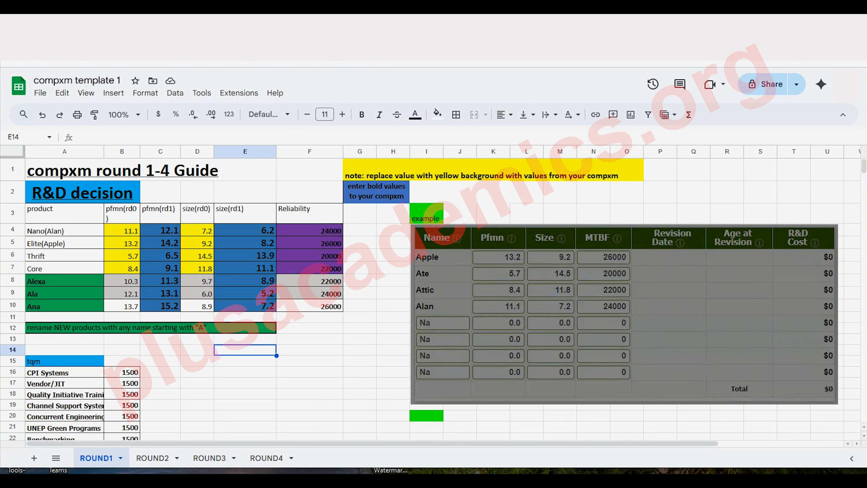
Append "(Ate)" to the Thrift product name in cell A6 of the R&D decision table
click(48, 256)
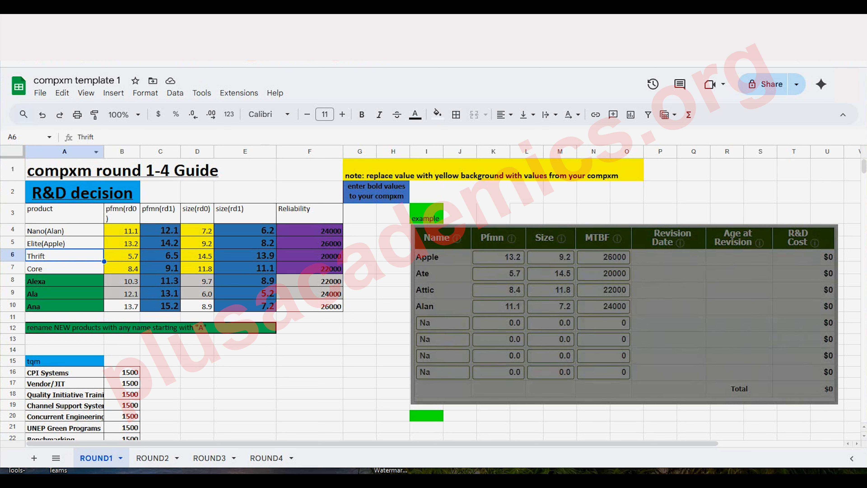
click(94, 137)
text(())
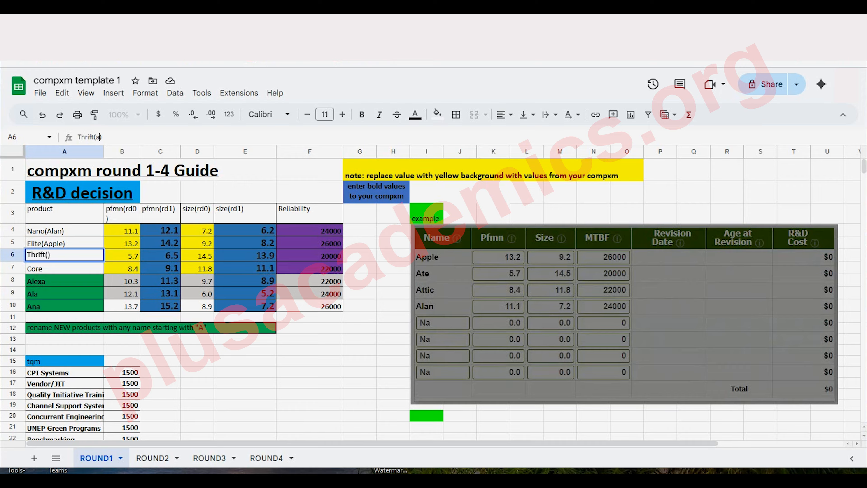
text(at)
key(BackSpace)
key(BackSpace)
text(Ate)
key(Return)
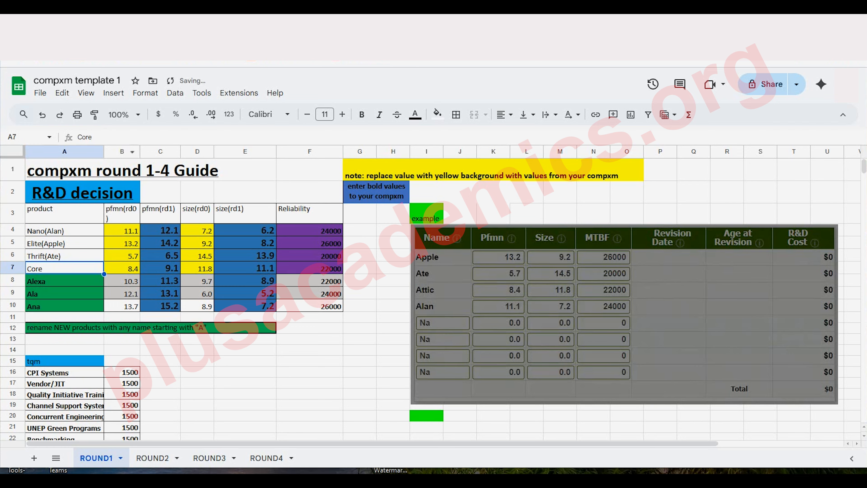
Append "(Attic)" to the Core product name in cell A7 of the R&D decision table
click(93, 137)
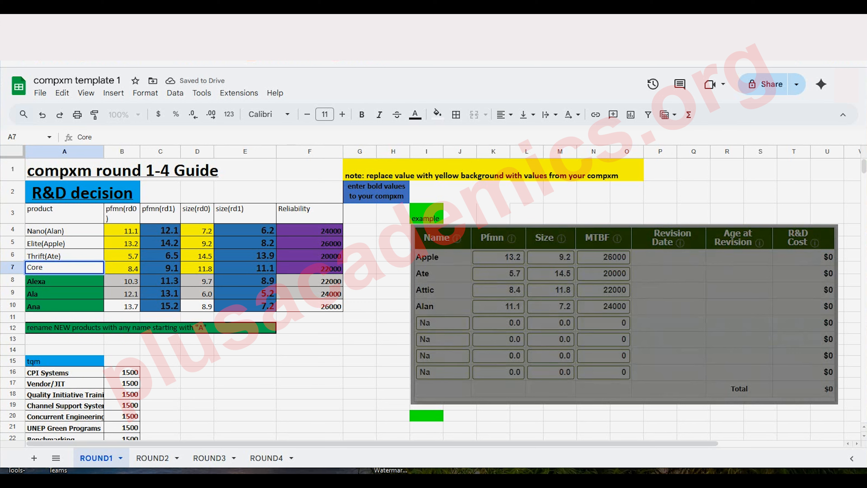
text(())
text(Attic)
click(250, 294)
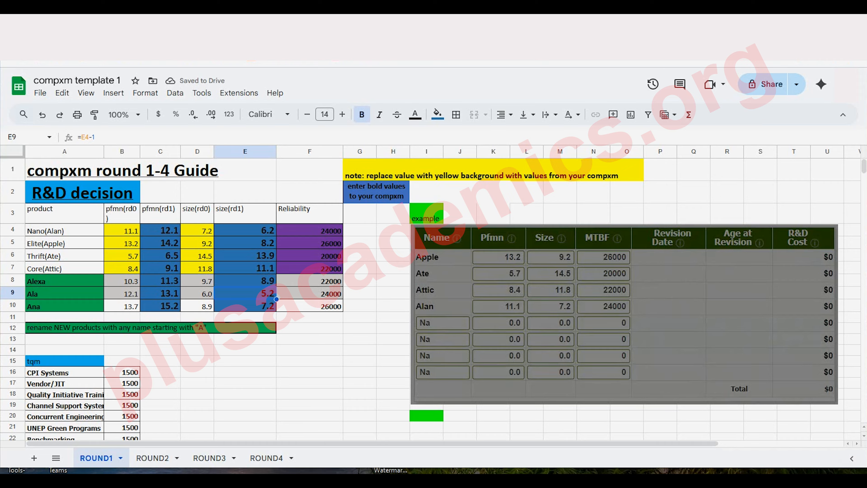
Rename the first new product, in cell A8 of the R&D decision table, as Axe
click(64, 281)
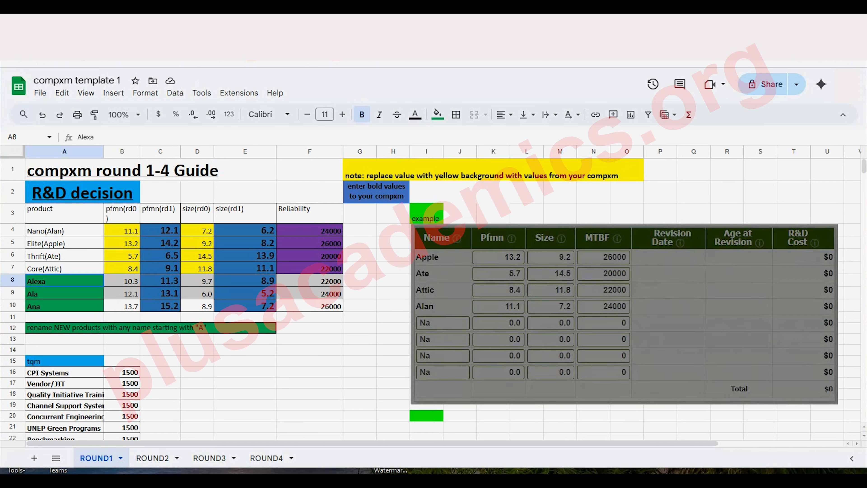
click(64, 294)
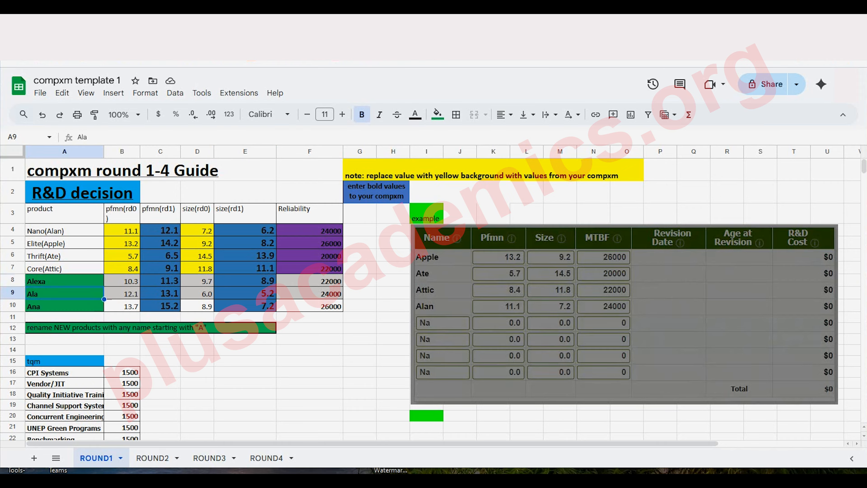
click(64, 280)
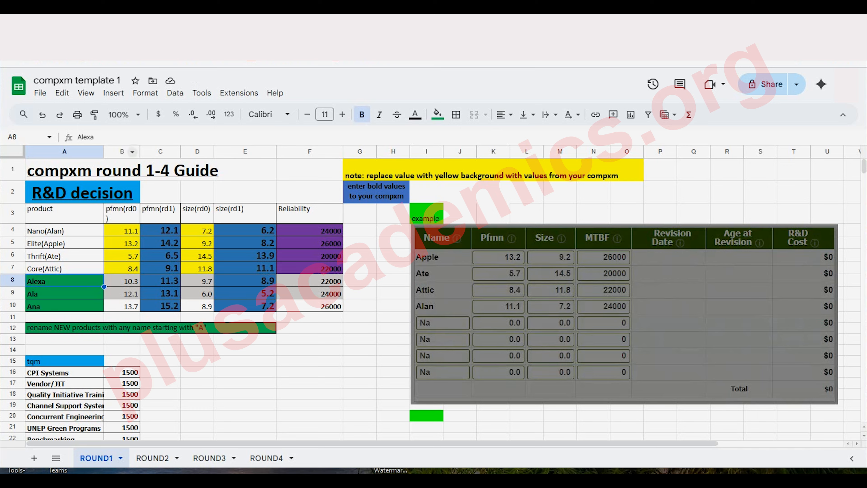
click(95, 137)
key(BackSpace)
key(BackSpace)
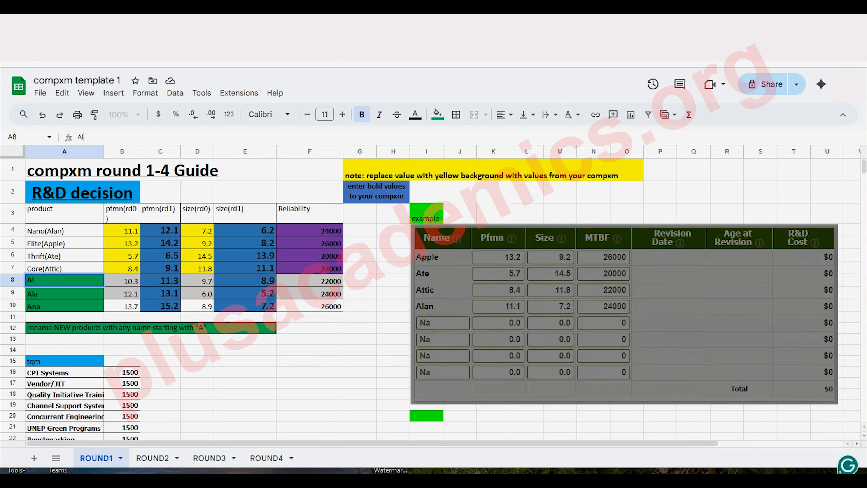
key(BackSpace)
text(xe)
key(Return)
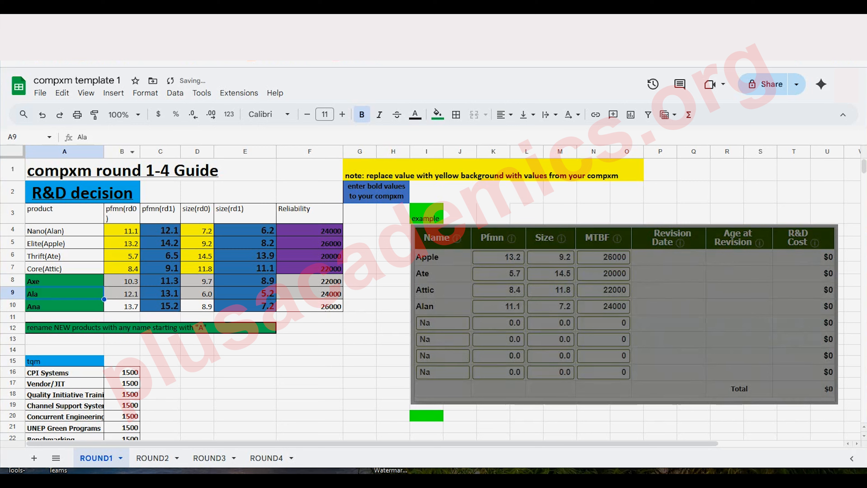
Rename the second new product, in cell A9 of the R&D decision table, as Abe
key(Return)
key(BackSpace)
key(BackSpace)
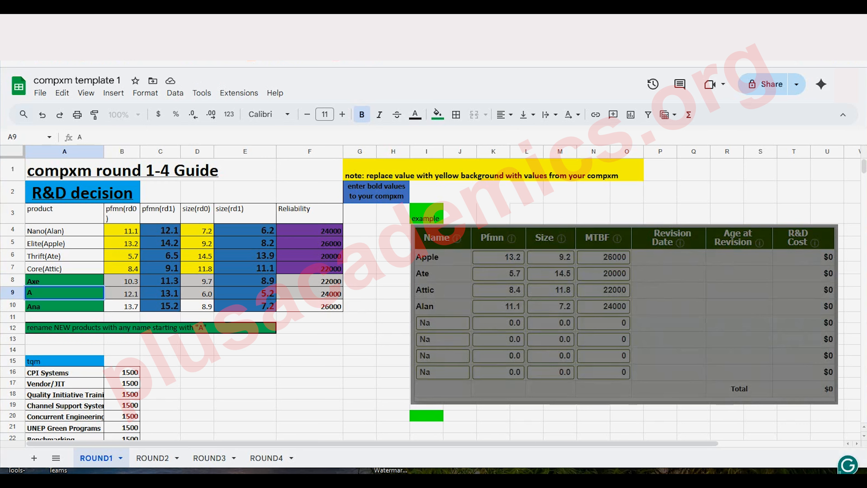
text(be)
key(Return)
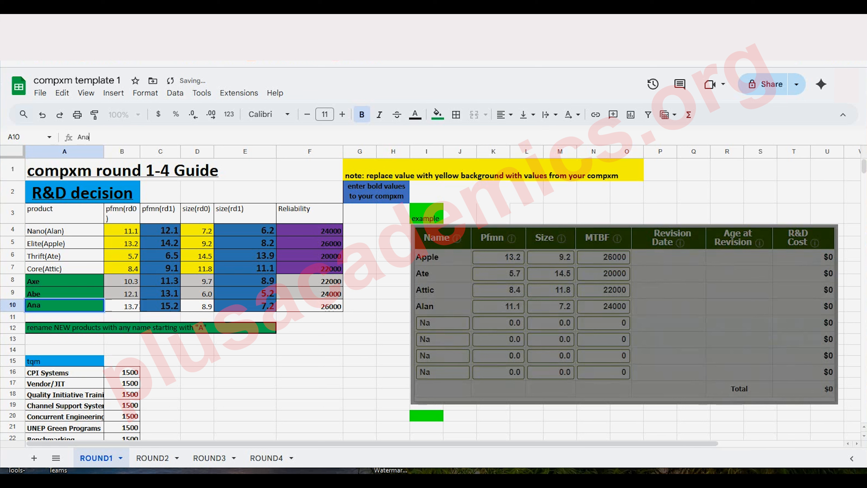
Rename the third new product, in cell A10 of the R&D decision table, as Ame
key(BackSpace)
key(BackSpace)
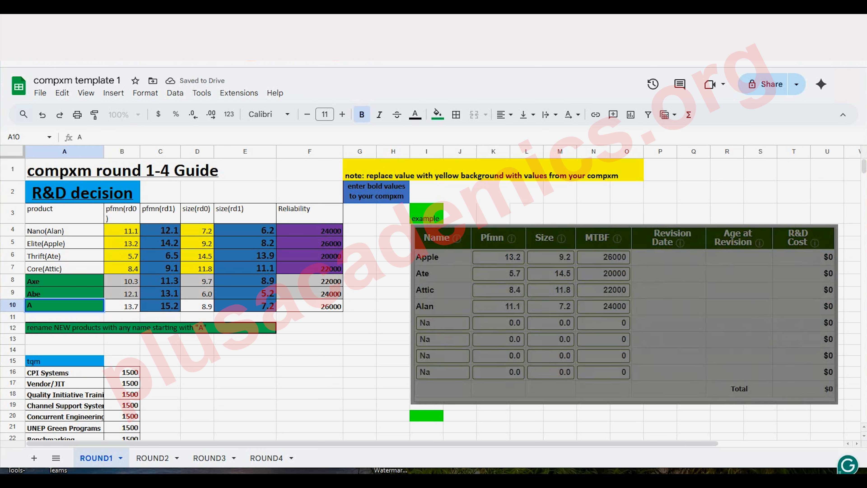
text(me)
key(Return)
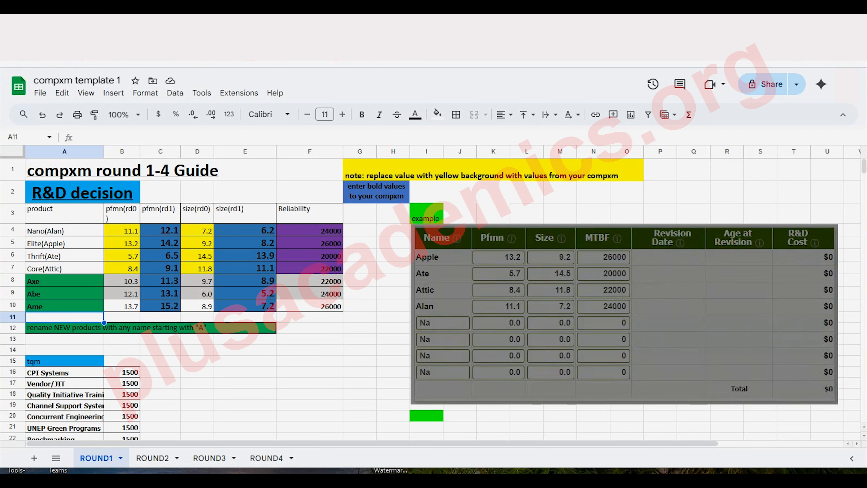
Compare the product names in the marketing and production tables with those in the R&D decision table on the ROUND1 sheet
click(625, 315)
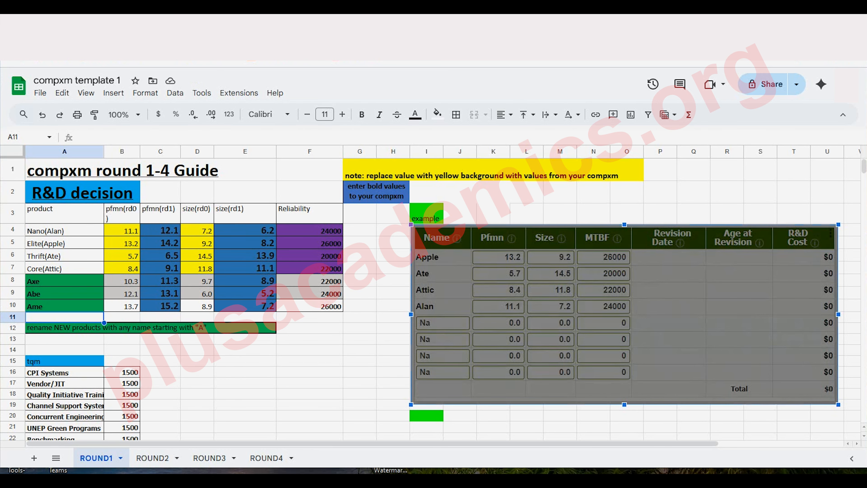
click(245, 372)
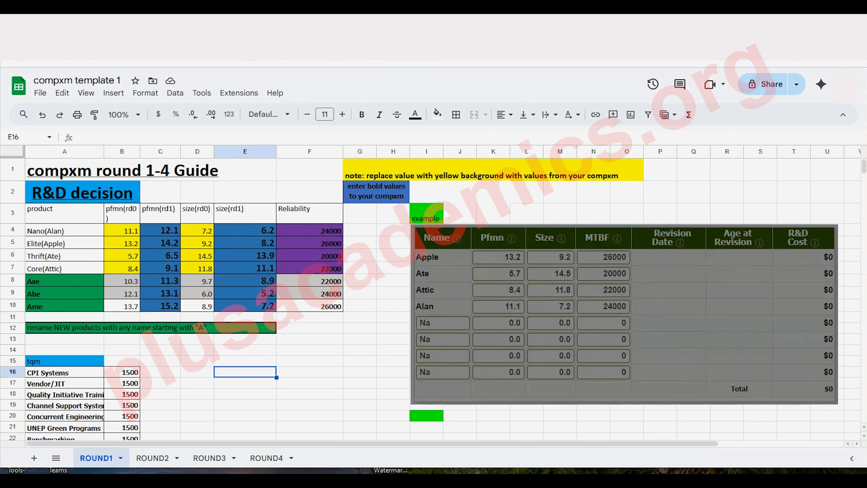
scroll(431, 299, down, 7)
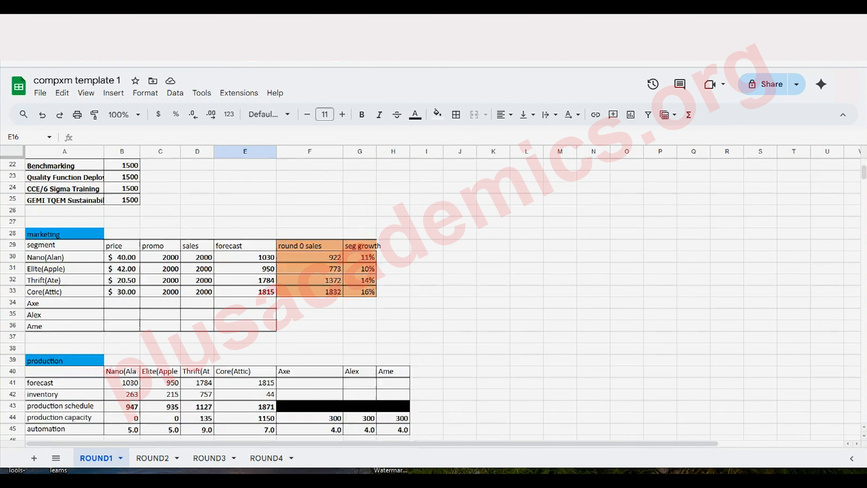
scroll(430, 299, up, 3)
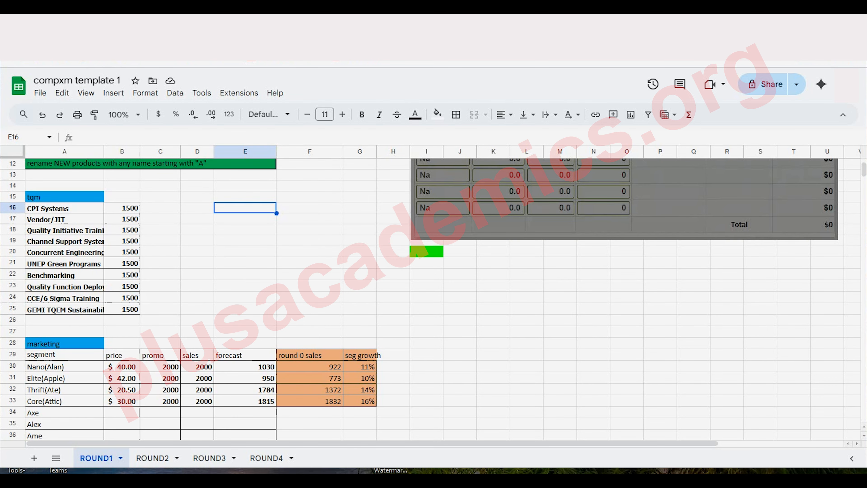
scroll(434, 298, down, 2)
scroll(434, 291, down, 2)
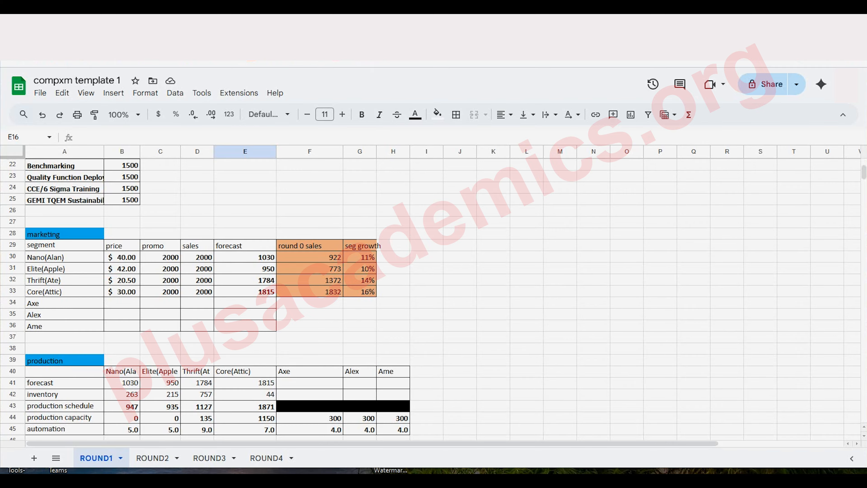
scroll(434, 297, up, 6)
scroll(434, 297, down, 3)
scroll(434, 297, up, 2)
scroll(434, 297, down, 4)
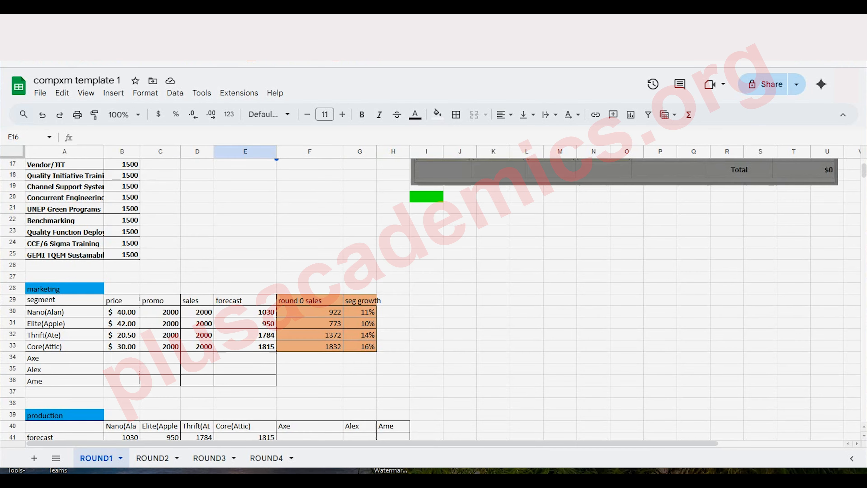
scroll(433, 298, up, 4)
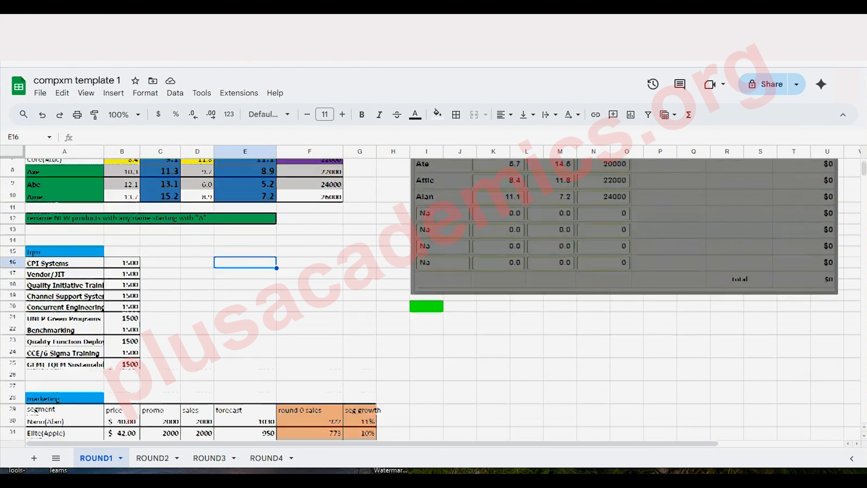
scroll(434, 297, up, 1)
scroll(434, 298, down, 3)
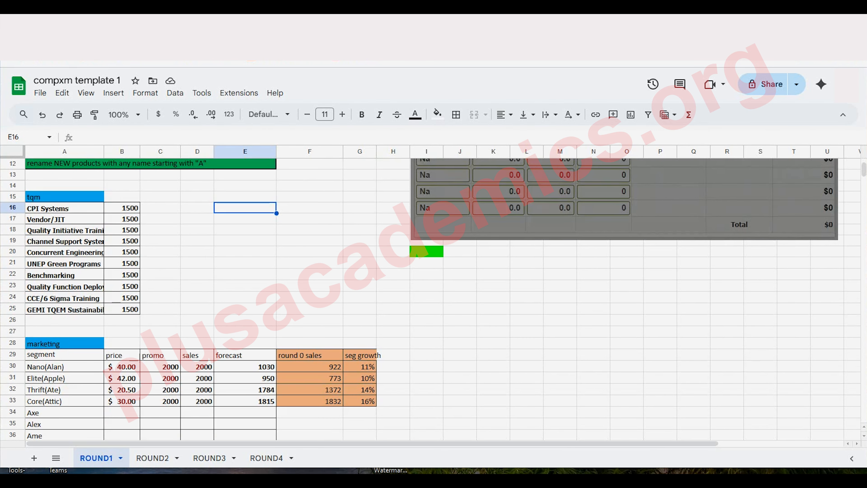
scroll(434, 298, up, 2)
scroll(433, 297, up, 2)
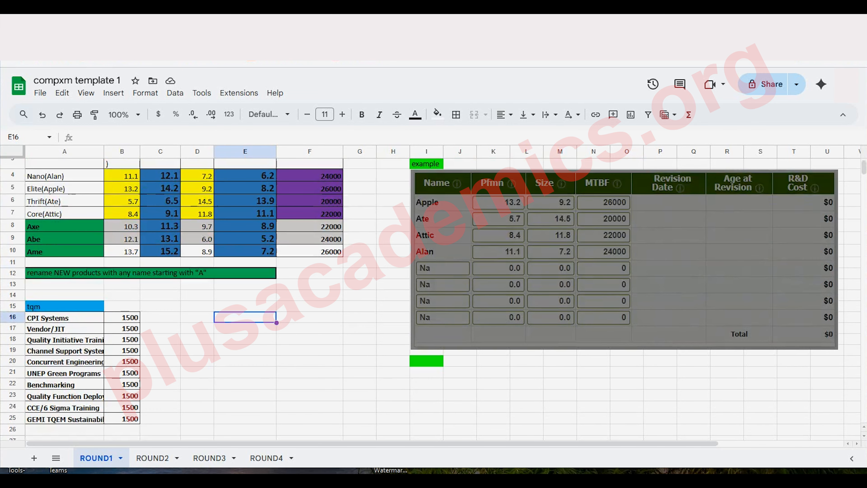
scroll(434, 297, down, 2)
scroll(434, 297, down, 2)
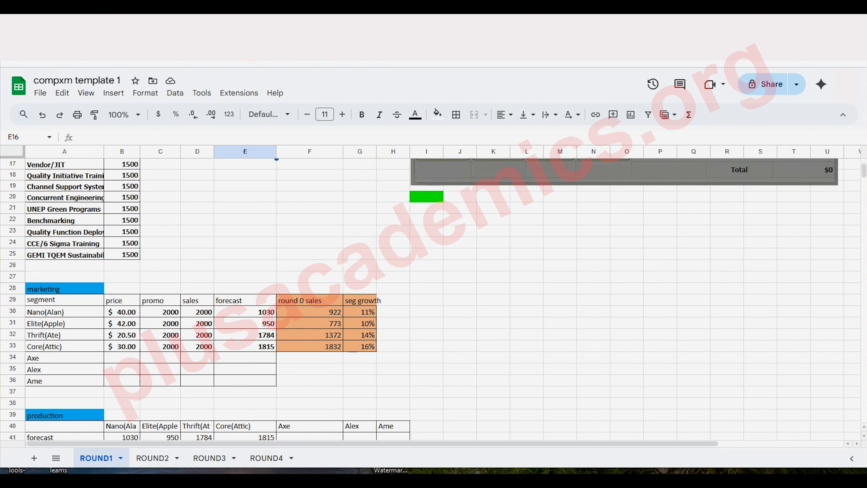
Replace the product name in cell A35 of the marketing table with a formula referencing the second new product's name in A9
click(64, 369)
text(=)
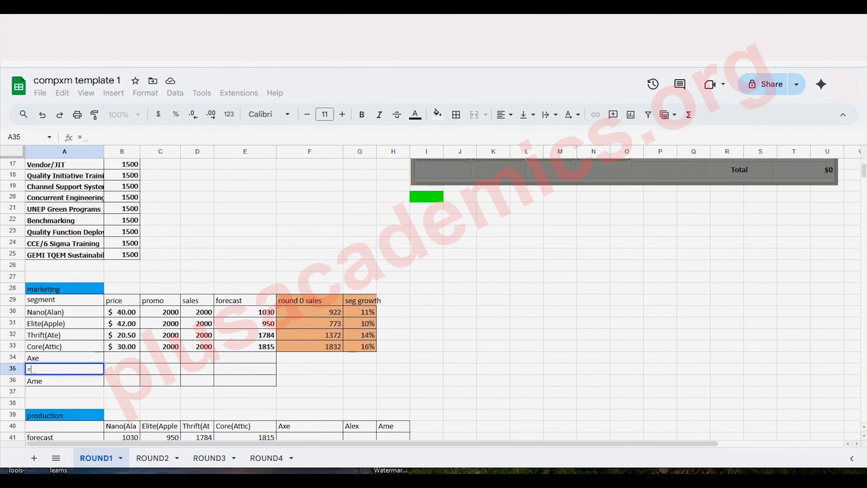
scroll(434, 299, up, 5)
scroll(434, 299, up, 1)
click(64, 238)
key(Return)
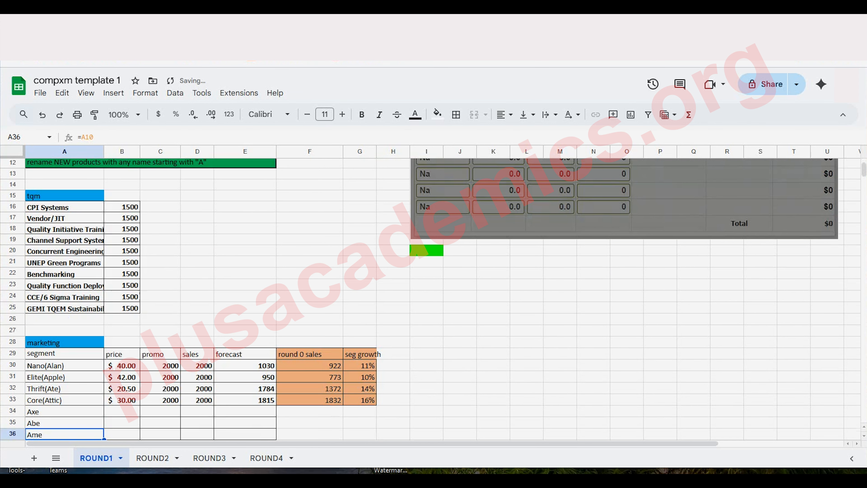
scroll(434, 299, down, 6)
scroll(434, 300, up, 1)
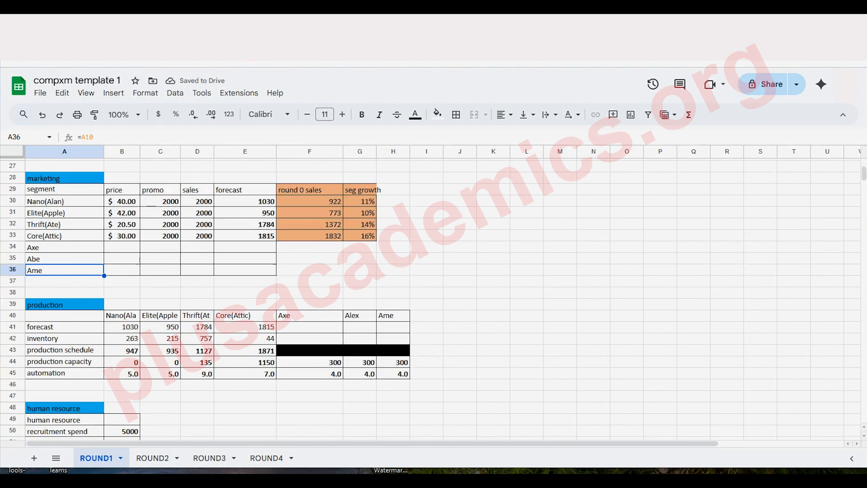
Replace the product name in cell G40 of the production table with a formula referencing the marketing table's product name in A35
scroll(434, 299, down, 1)
click(359, 261)
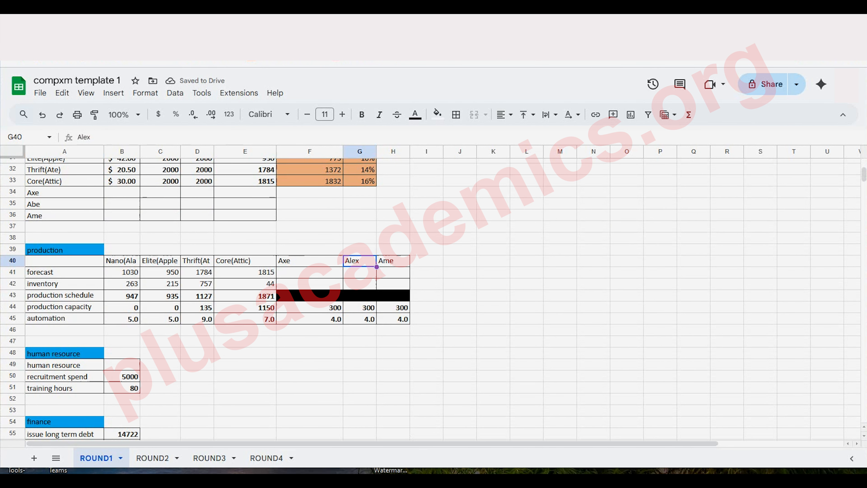
text(=)
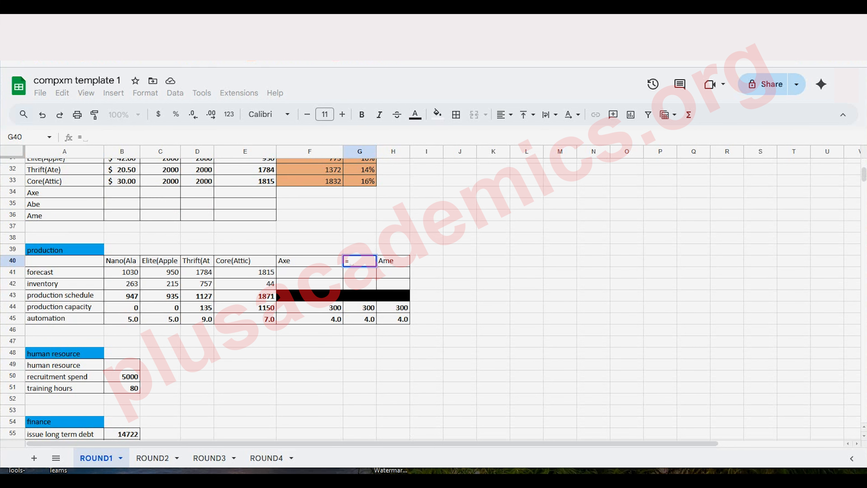
click(64, 204)
key(Return)
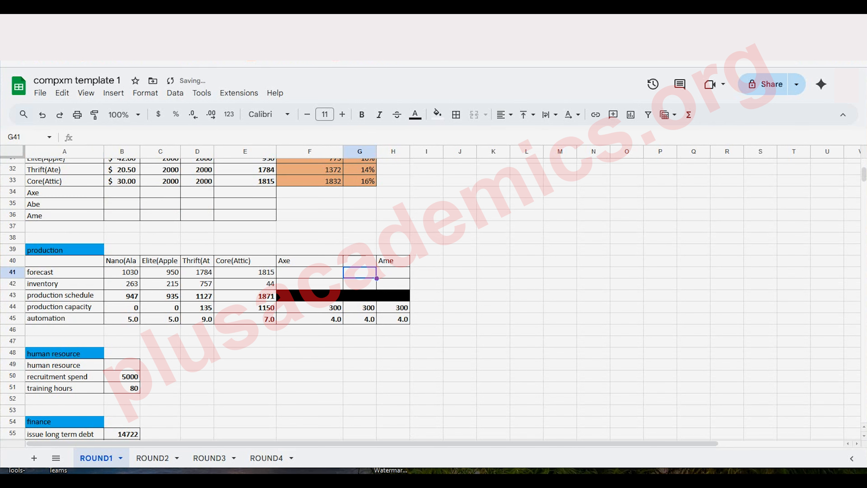
click(526, 307)
scroll(527, 307, down, 3)
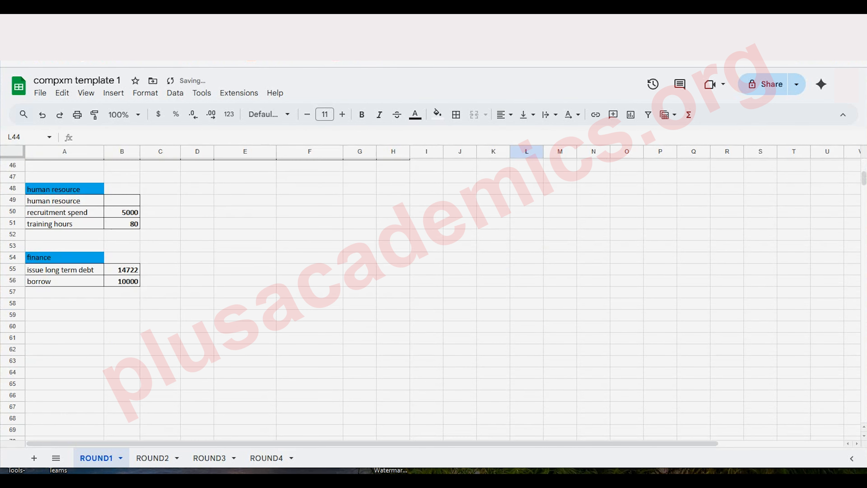
scroll(434, 297, up, 3)
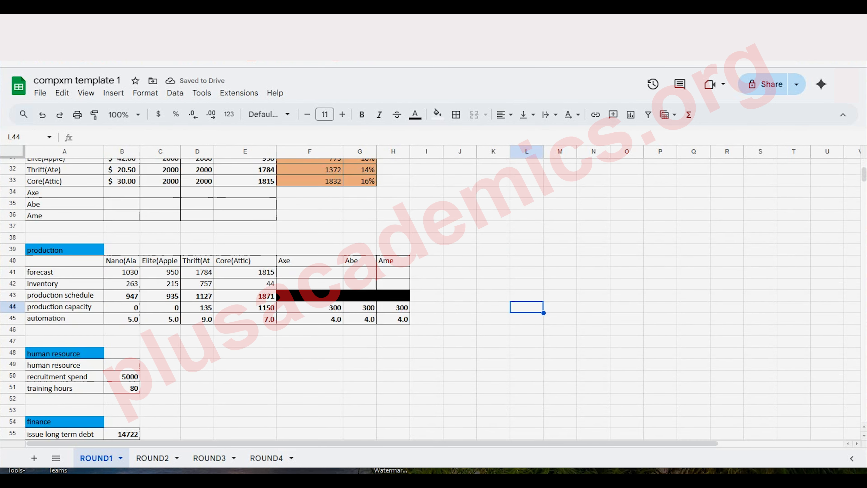
scroll(433, 297, up, 5)
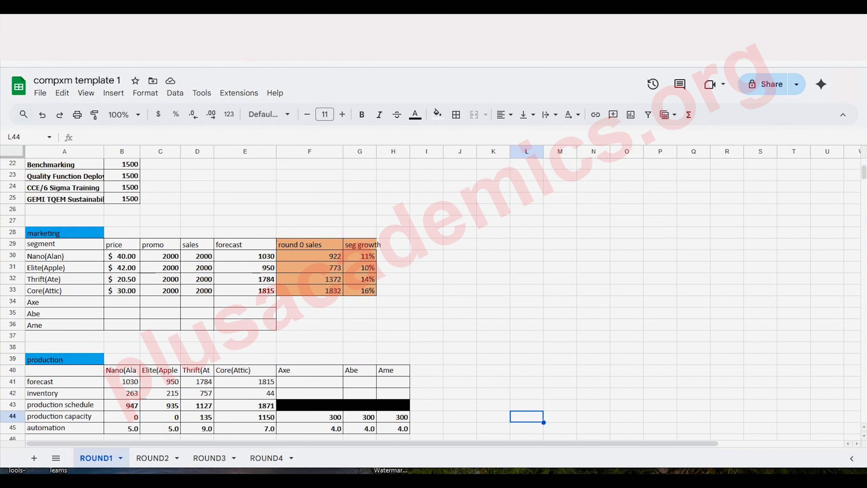
scroll(434, 297, up, 5)
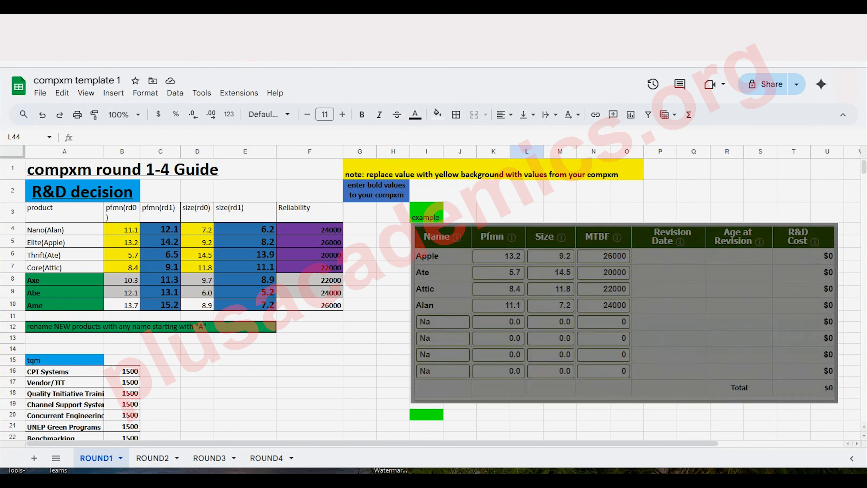